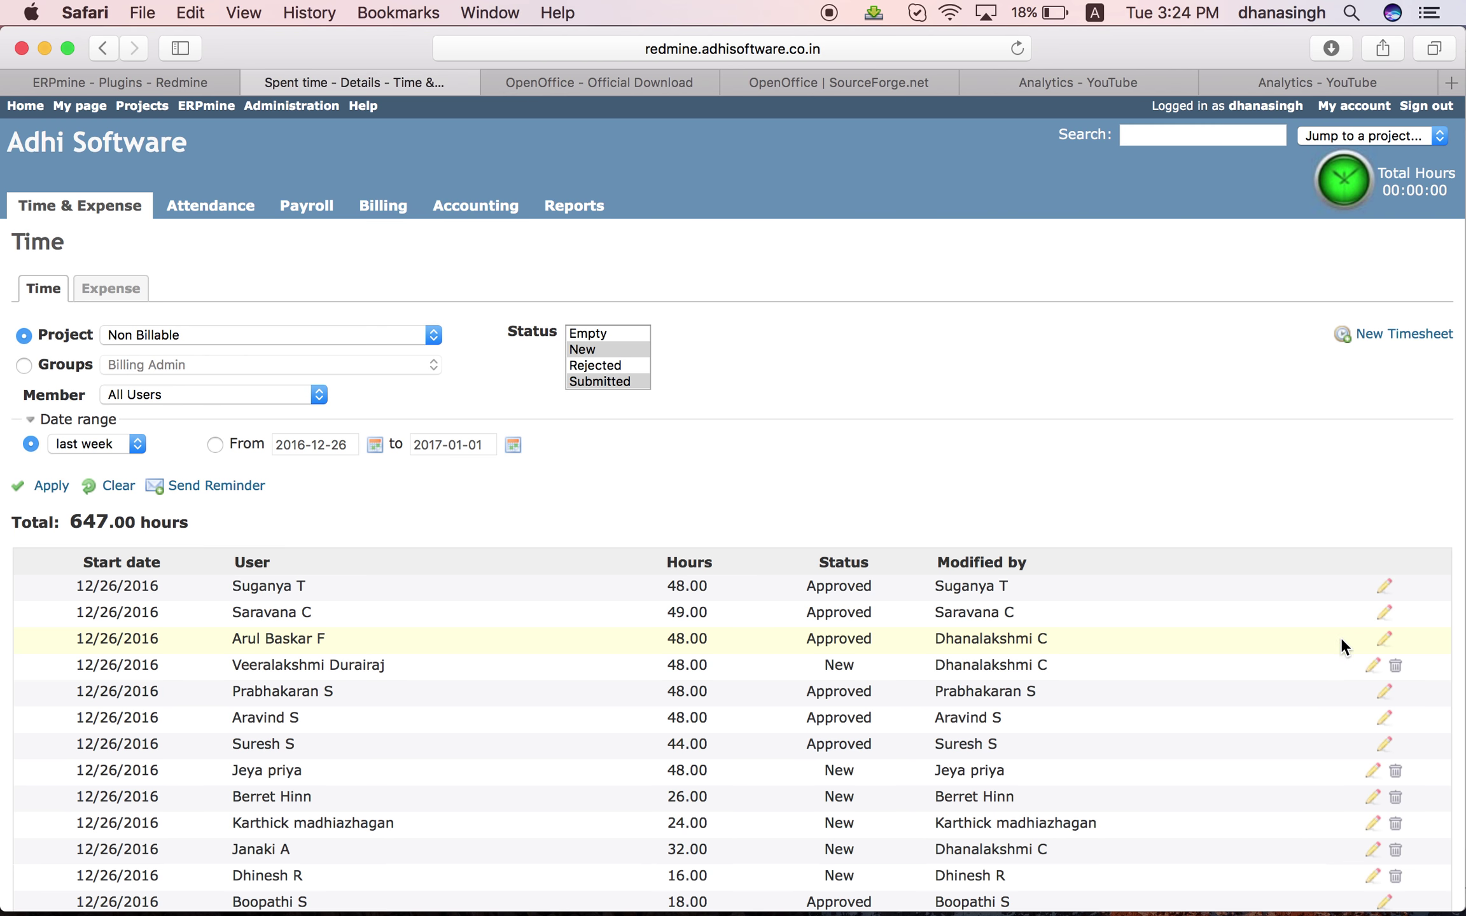
left_click(1372, 663)
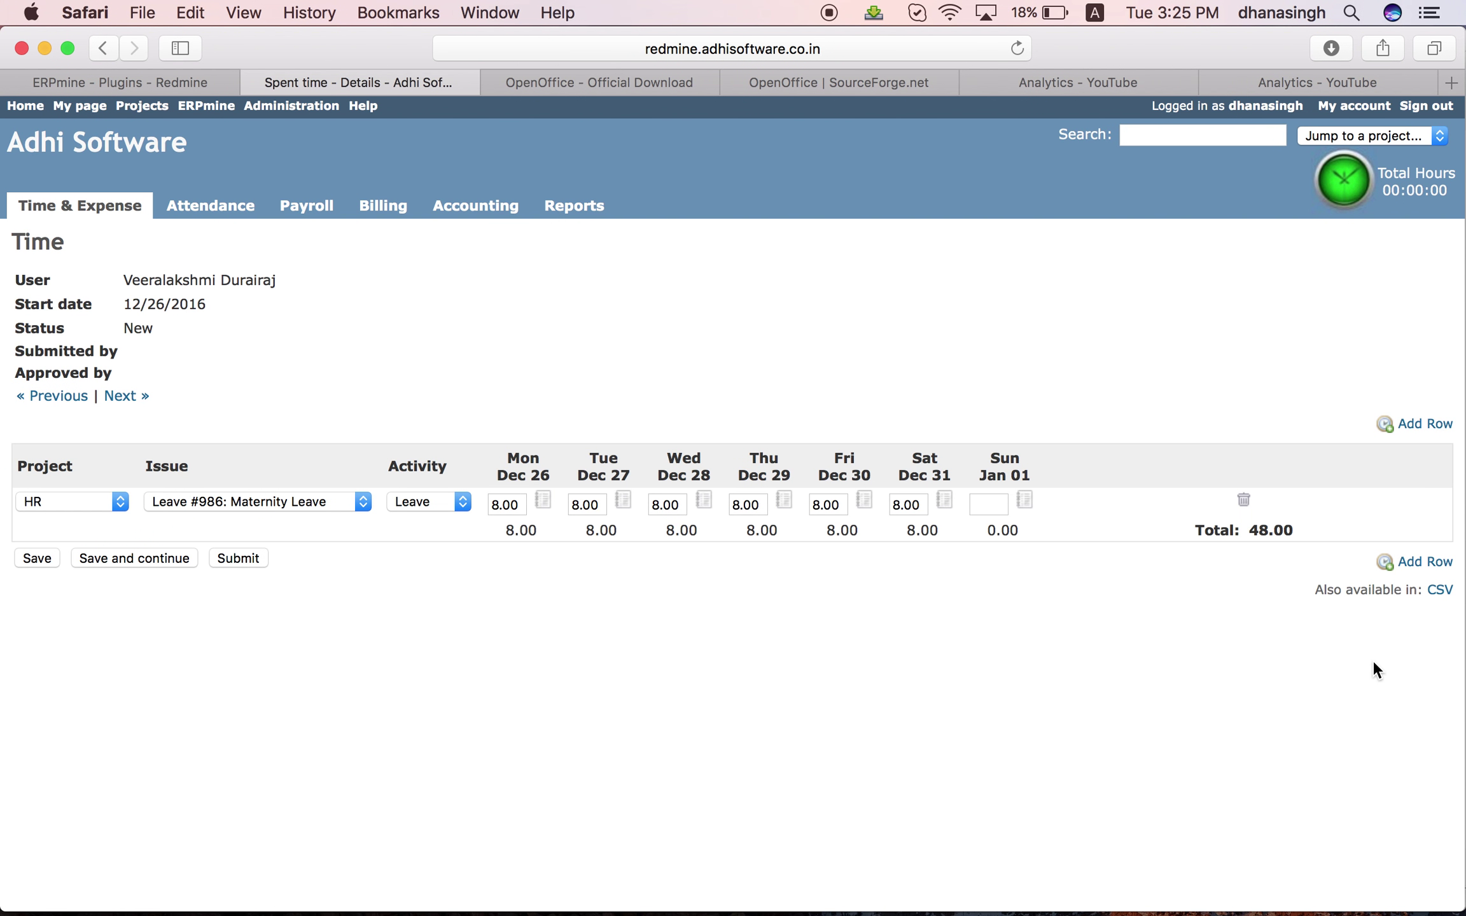
left_click(78, 503)
left_click(289, 415)
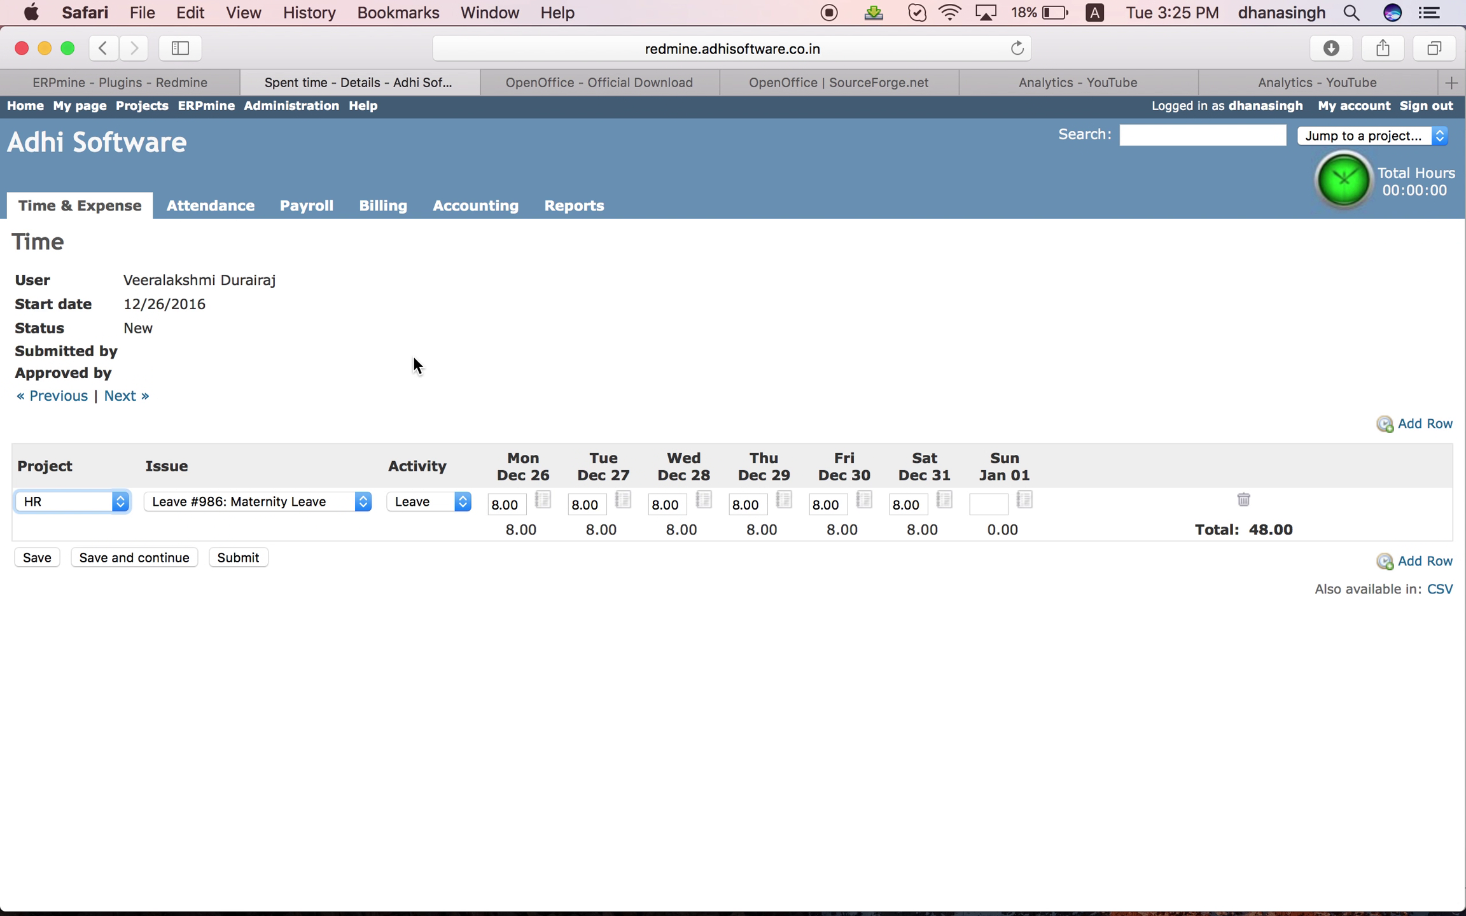
left_click(84, 206)
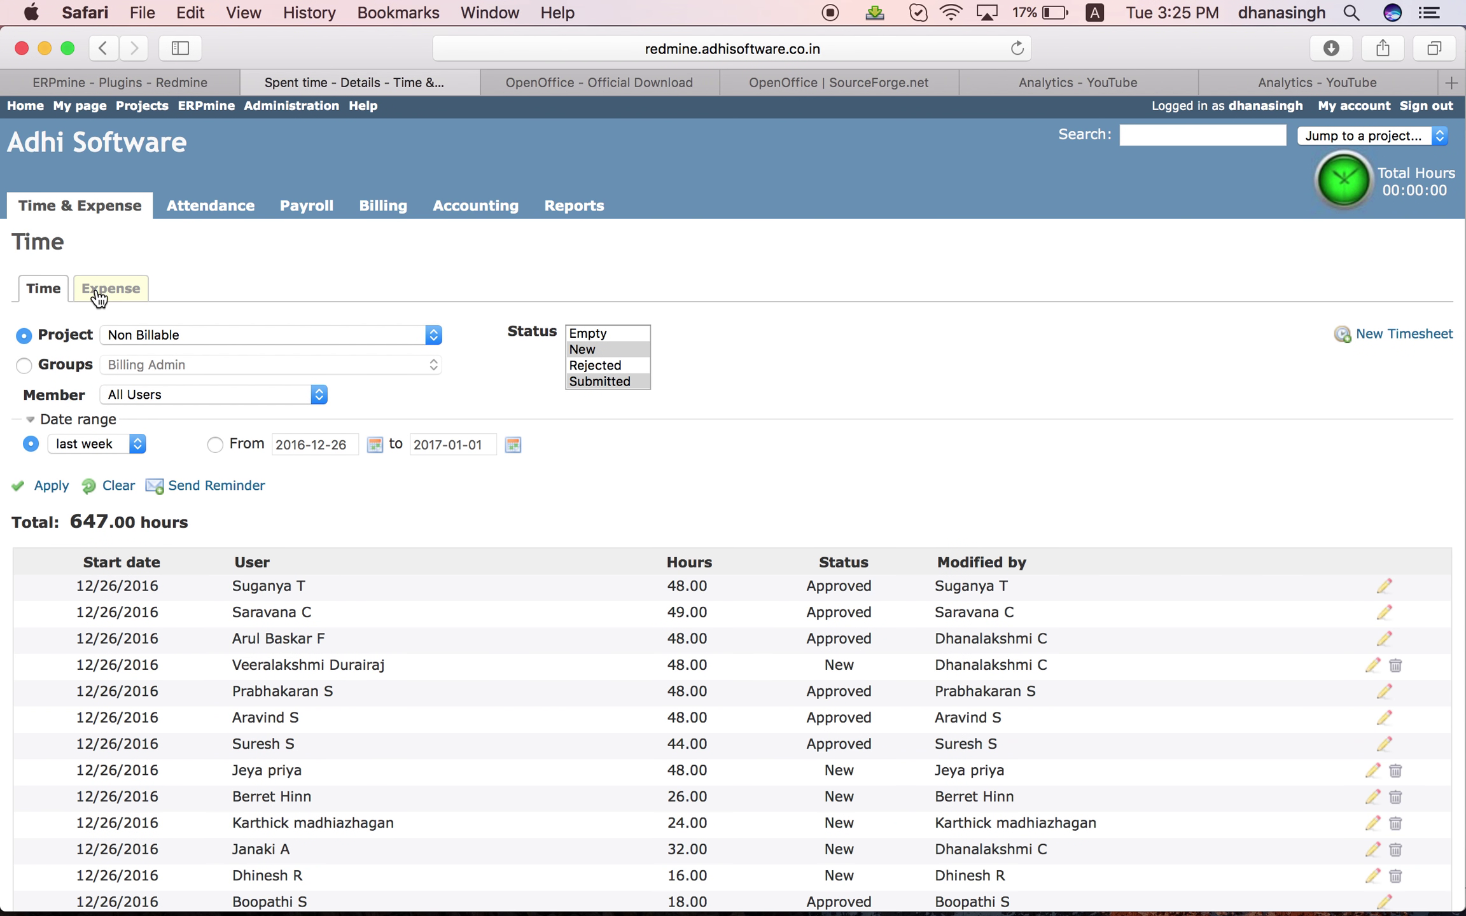
left_click(101, 288)
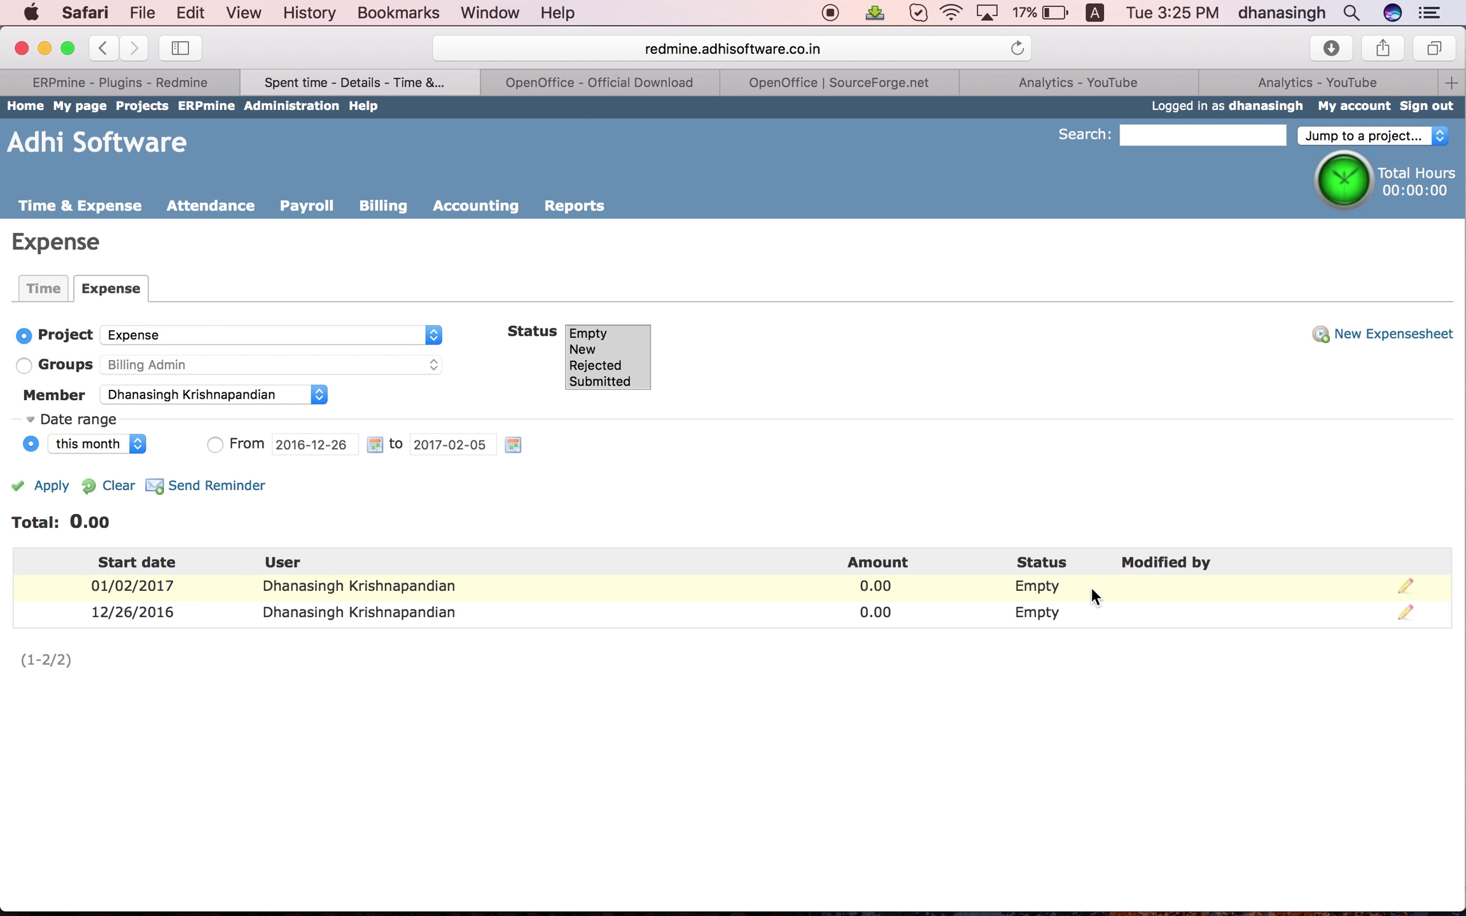
Step: Open the empty expense sheet for the week of 01/02/2017 from the Expense list
left_click(1410, 586)
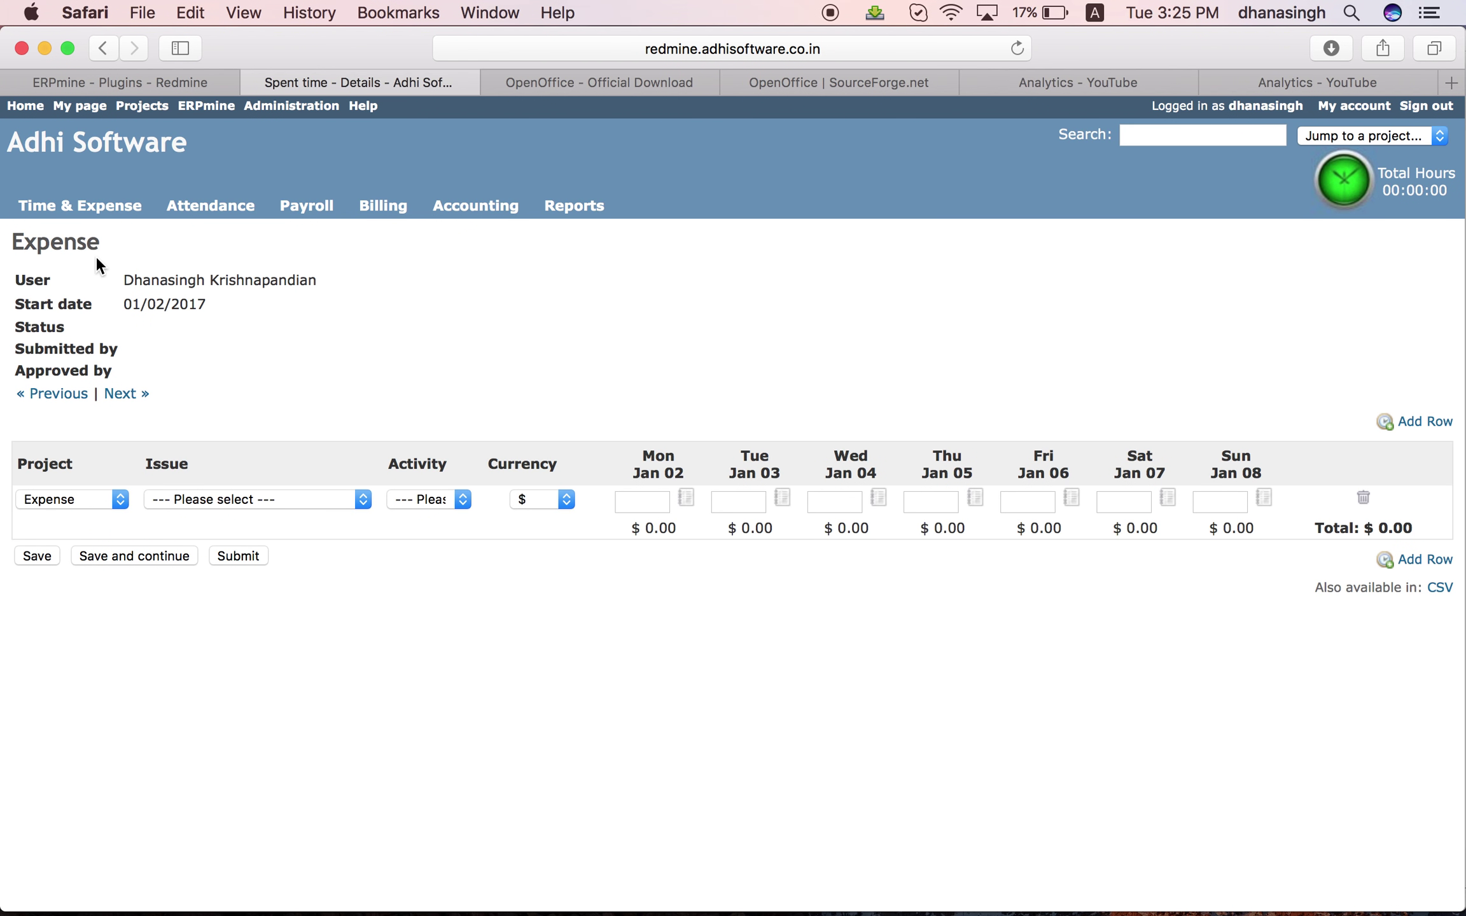
Step: Review the Billing invoices, then view January 2017's accounting transactions totalling INR 755,270.00
left_click(374, 207)
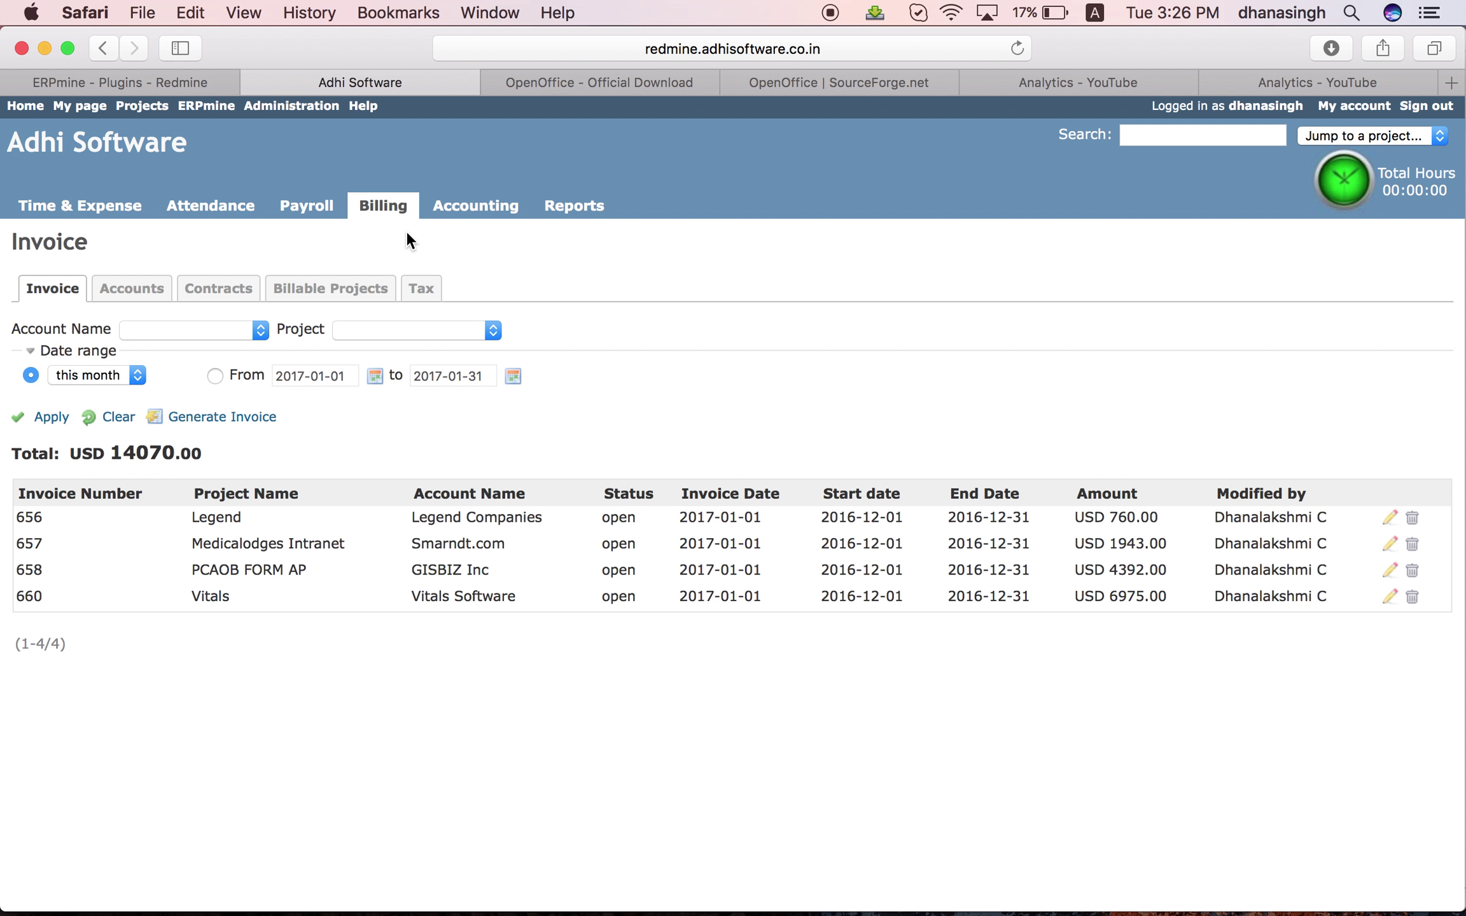
left_click(478, 208)
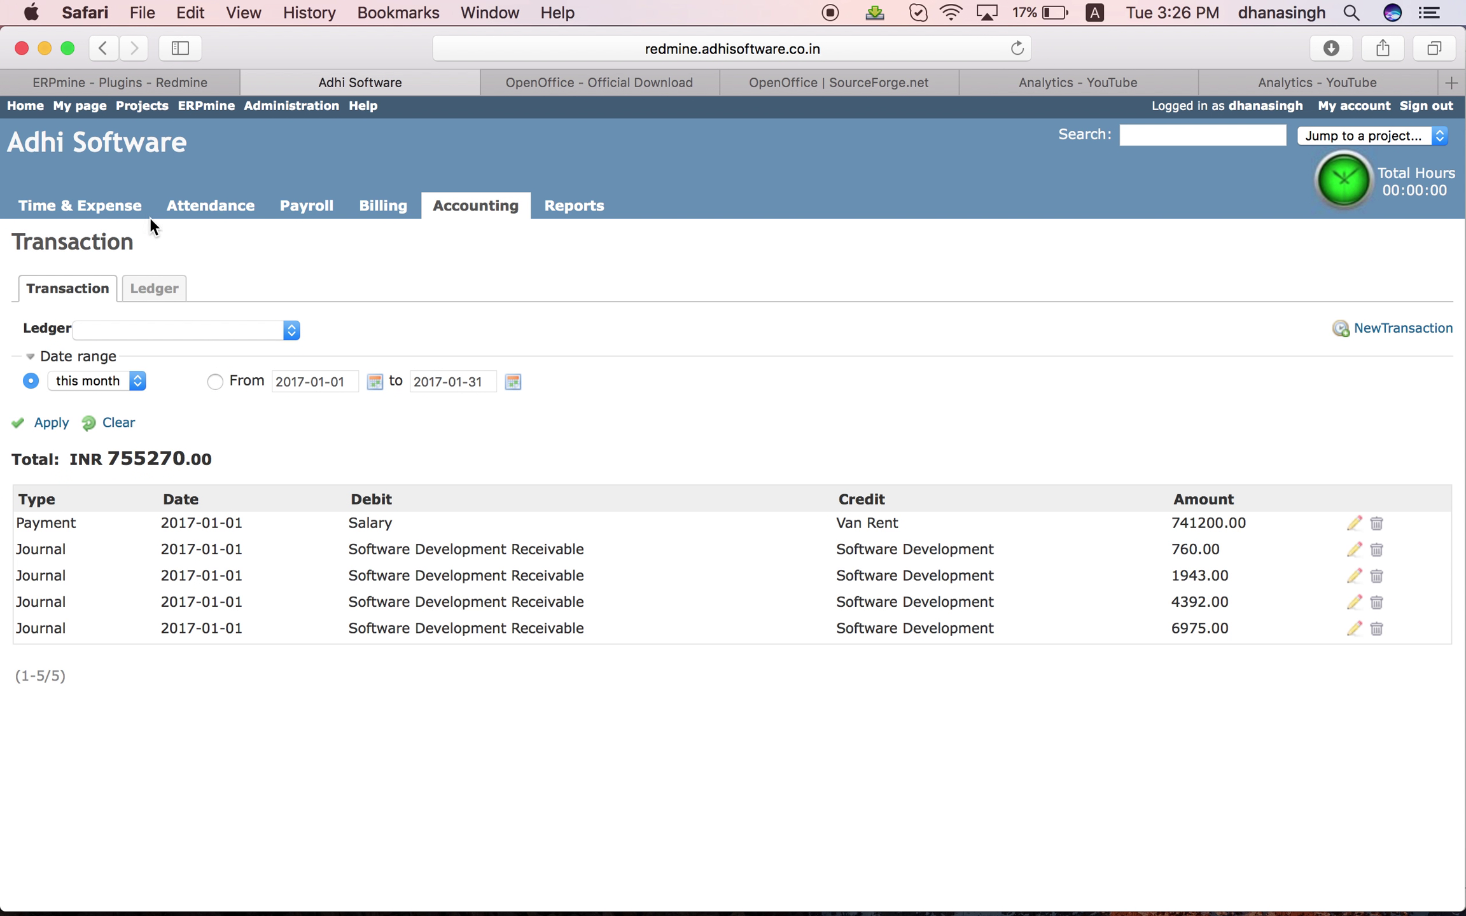
Step: View attendance leave balances, check employees' clock-in/out times, and return to leave balances
left_click(198, 212)
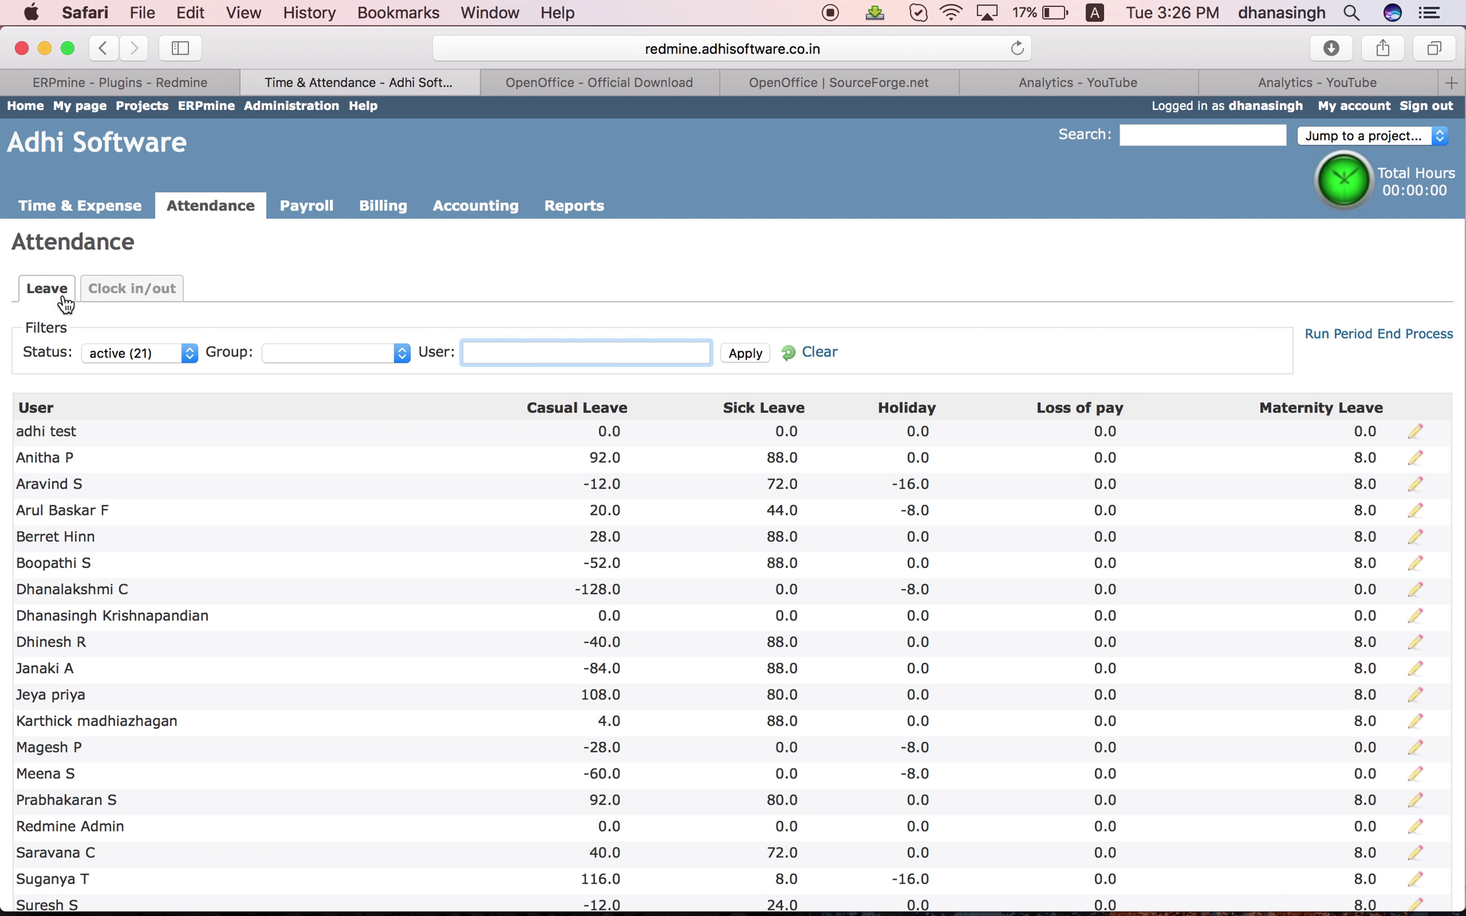
left_click(129, 288)
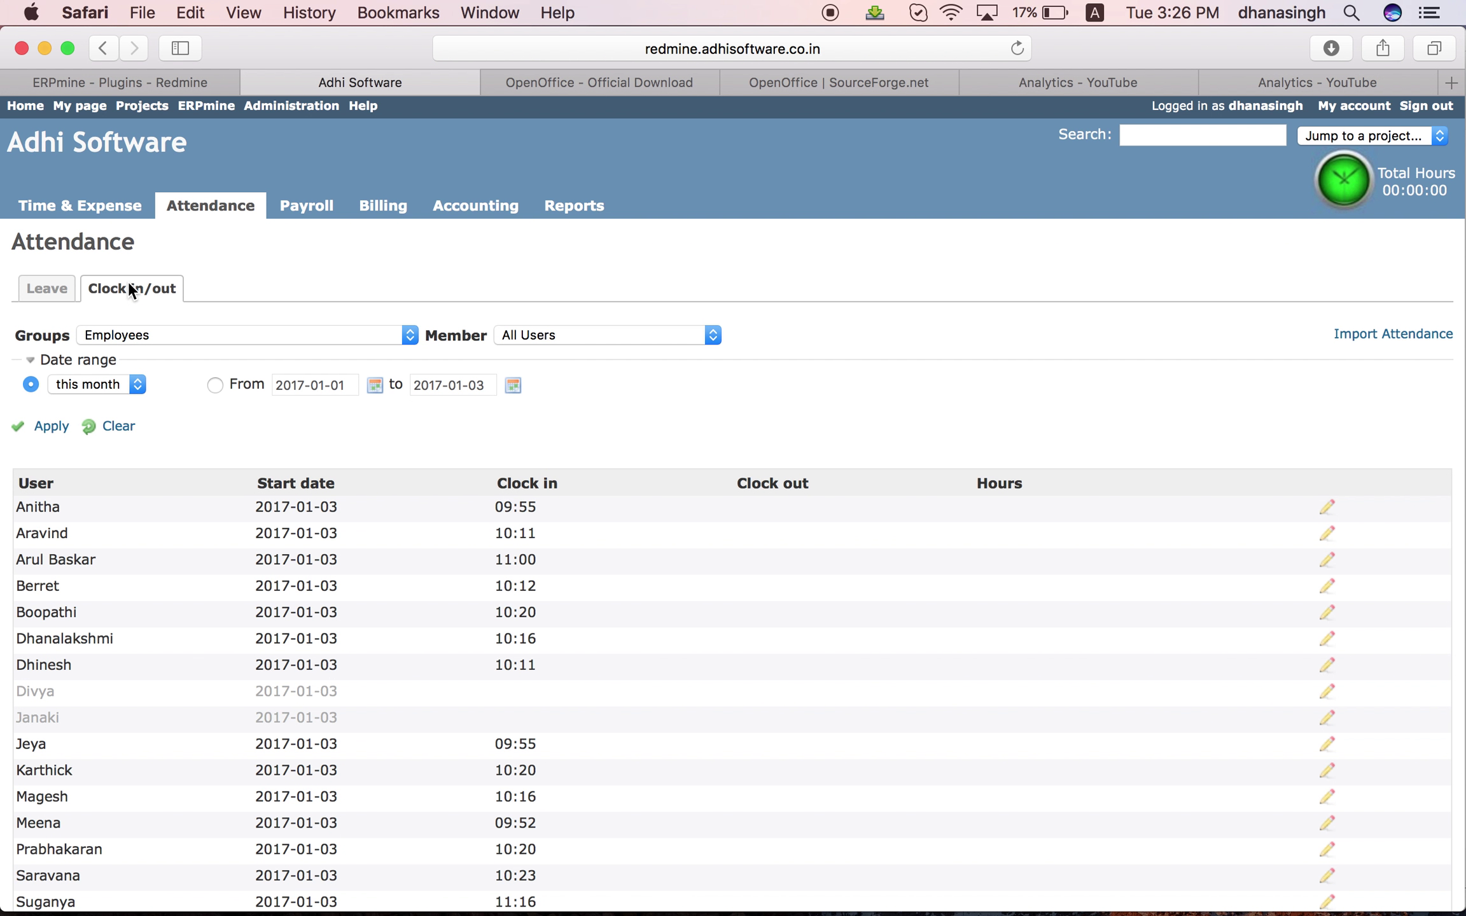
left_click(42, 288)
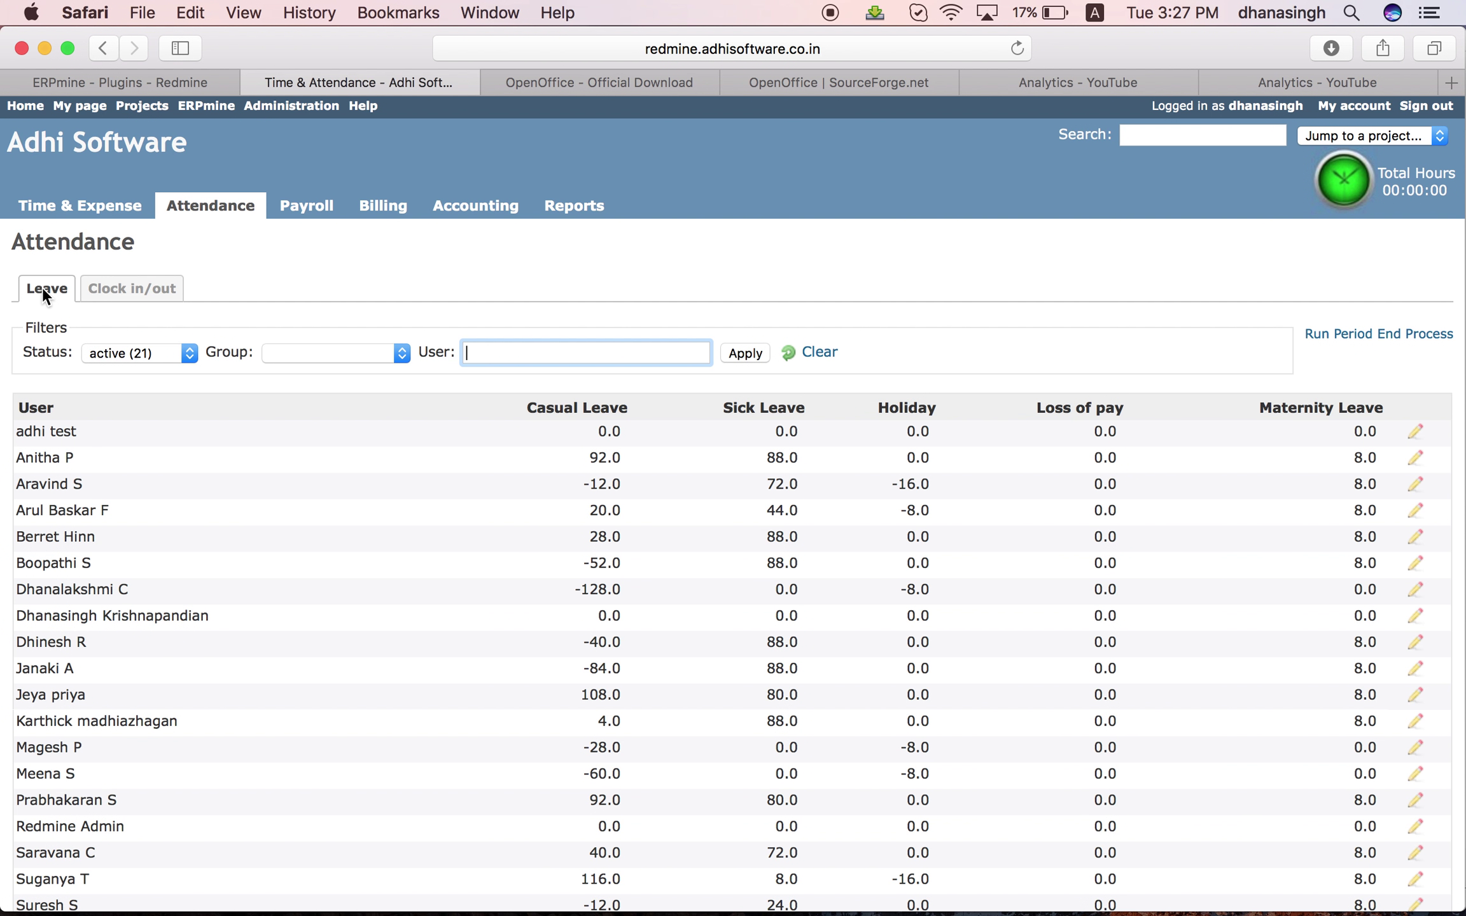
Step: View January 2017 payroll salaries, then switch to the OpenOffice Impress presentation
left_click(306, 206)
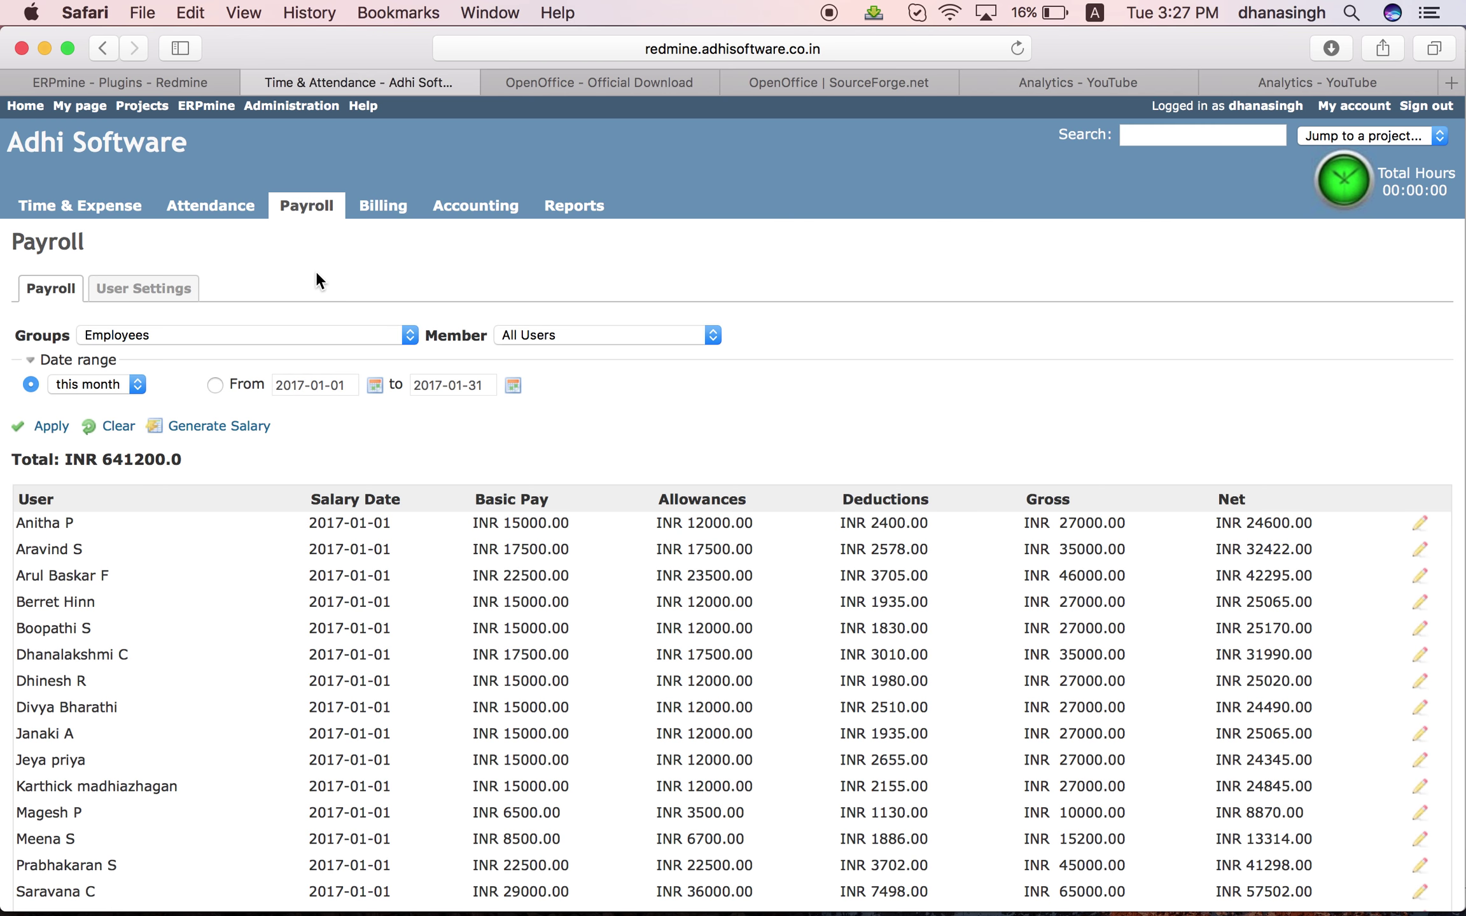
key("super+Tab")
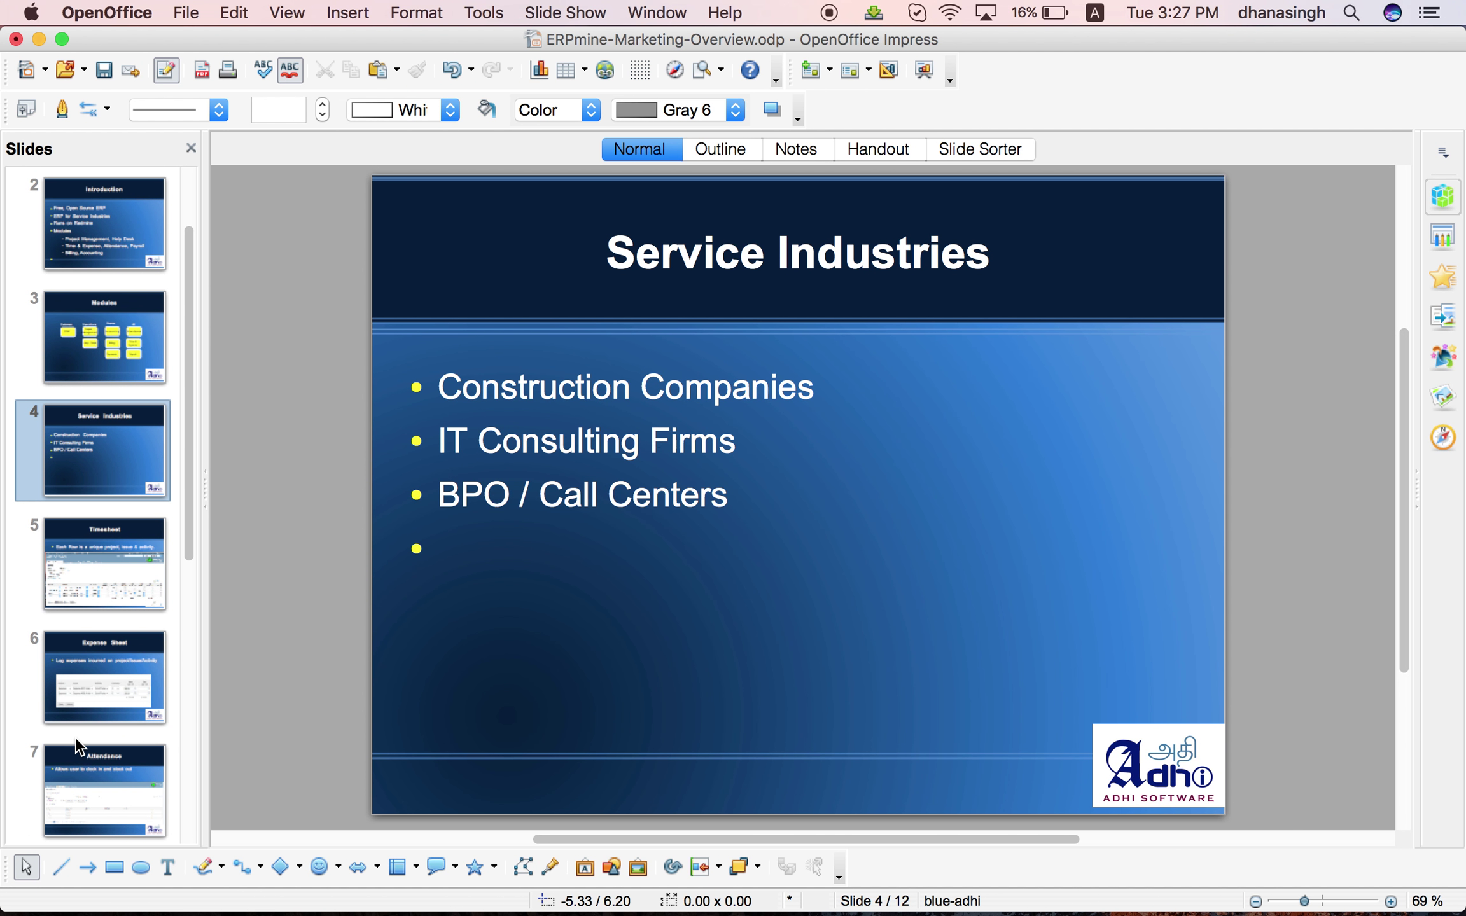
scroll(76, 736, "down", 5)
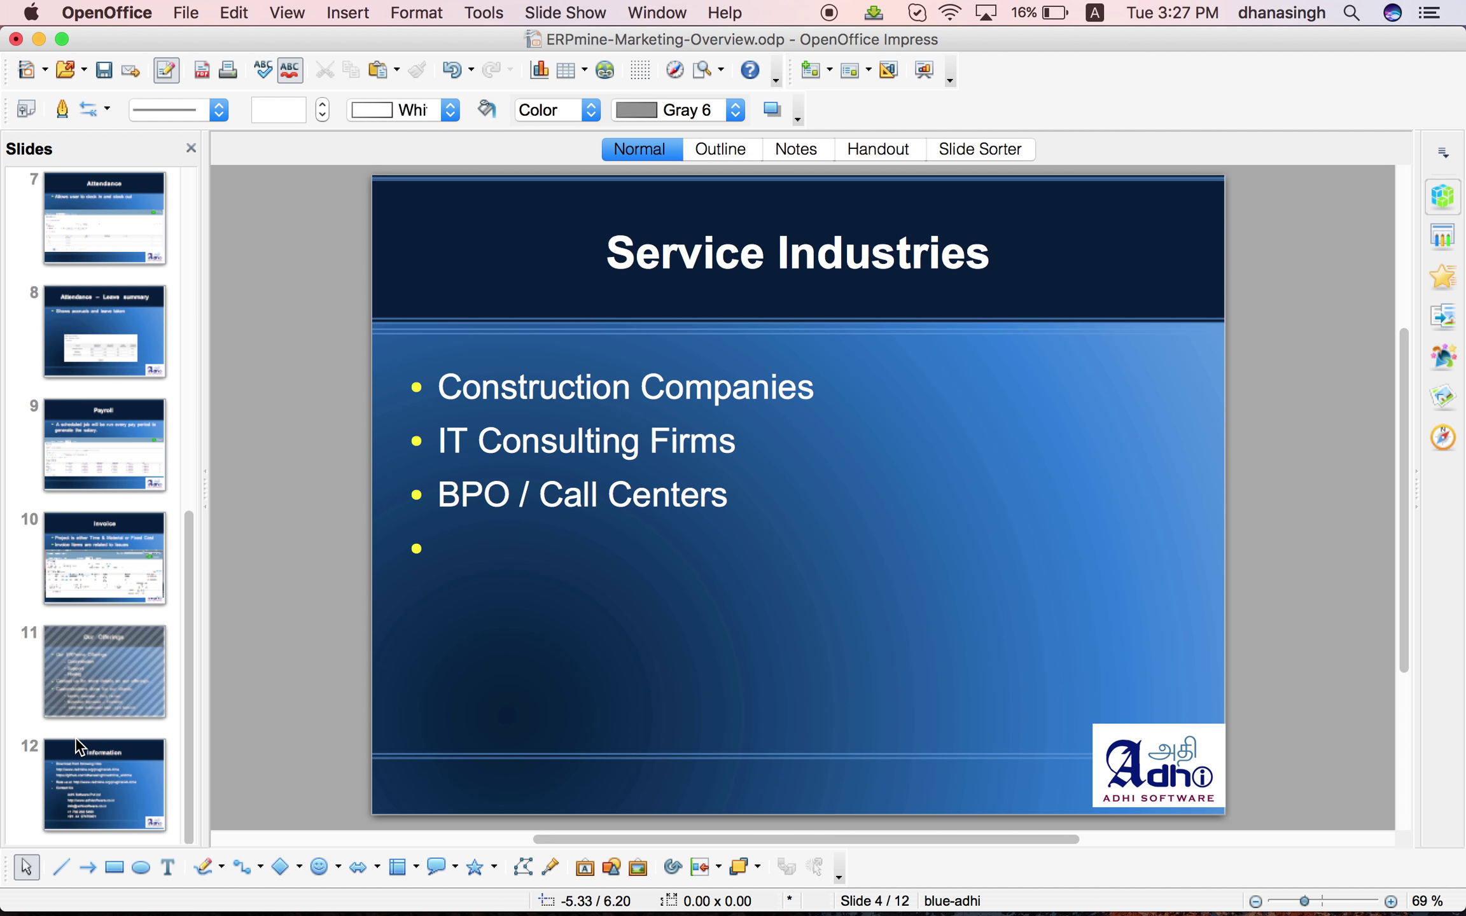
Step: Show the Our Offerings slide, then the final Information slide with download and contact details
left_click(99, 682)
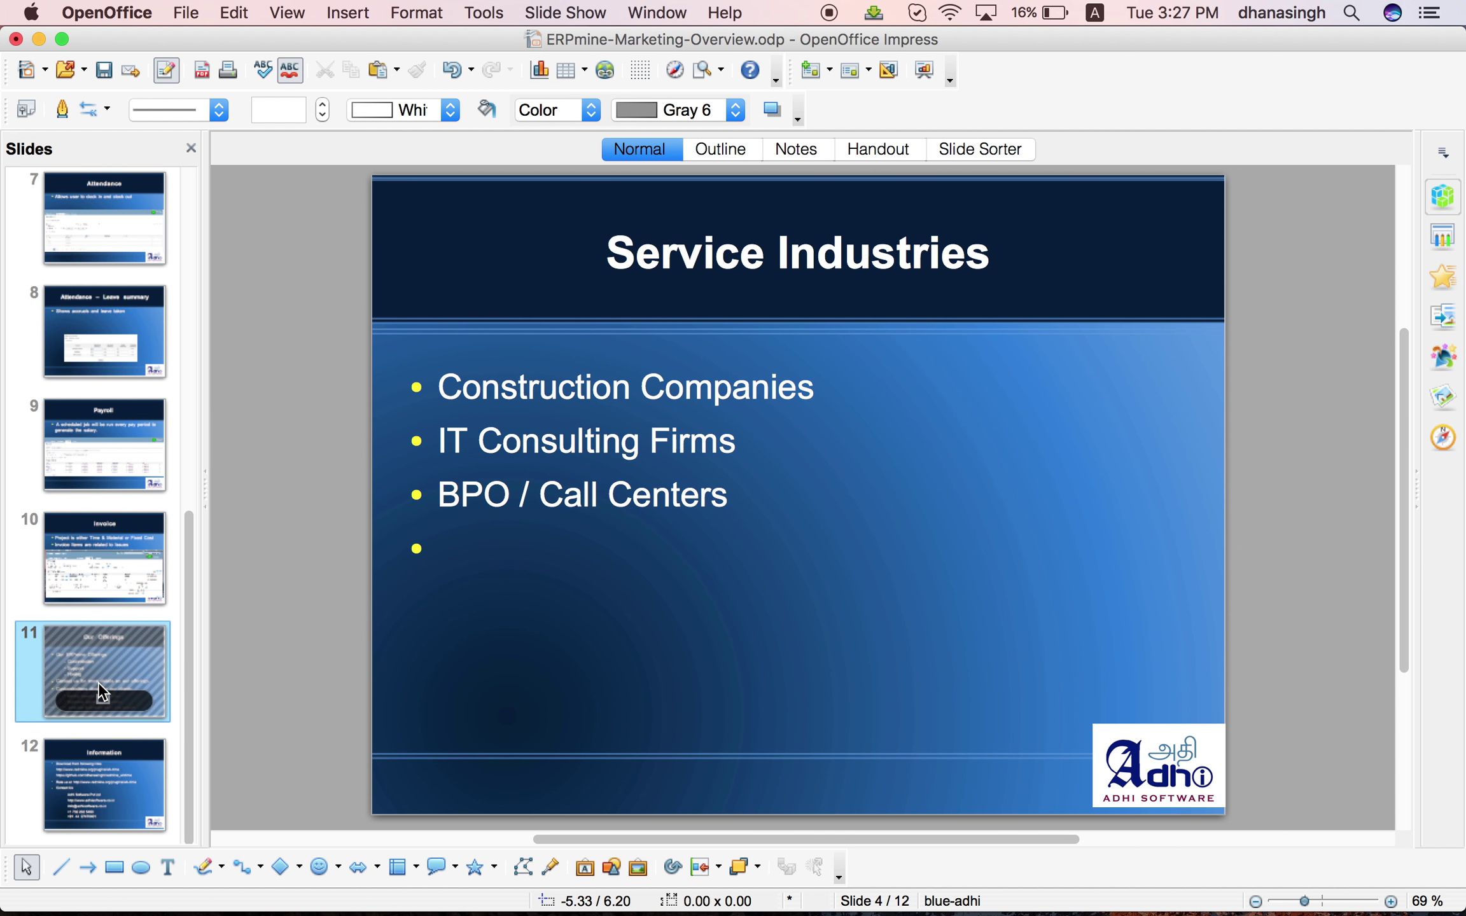
left_click(103, 770)
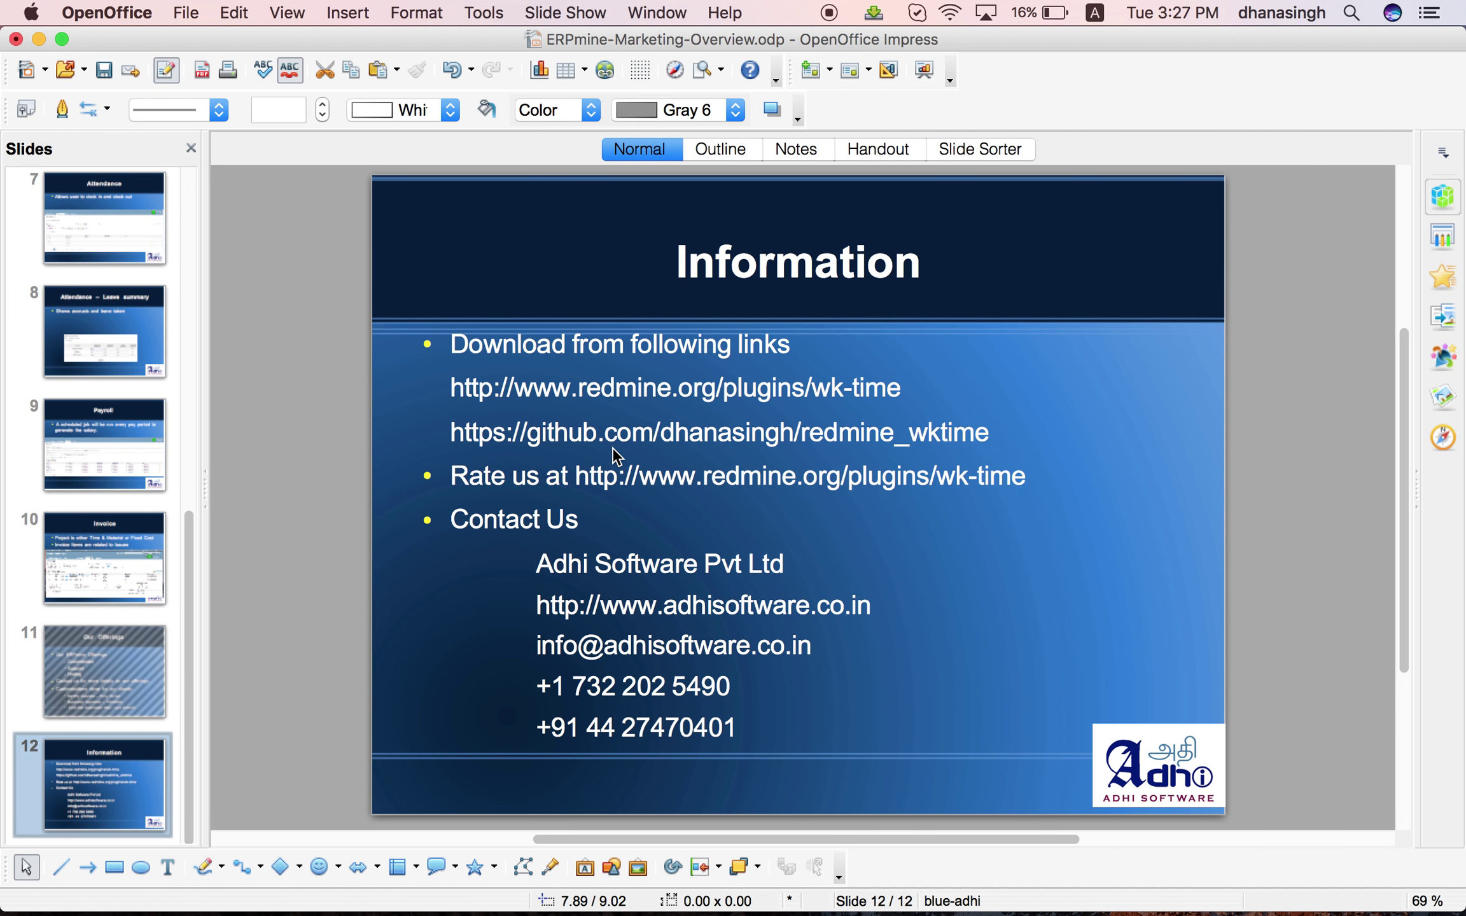